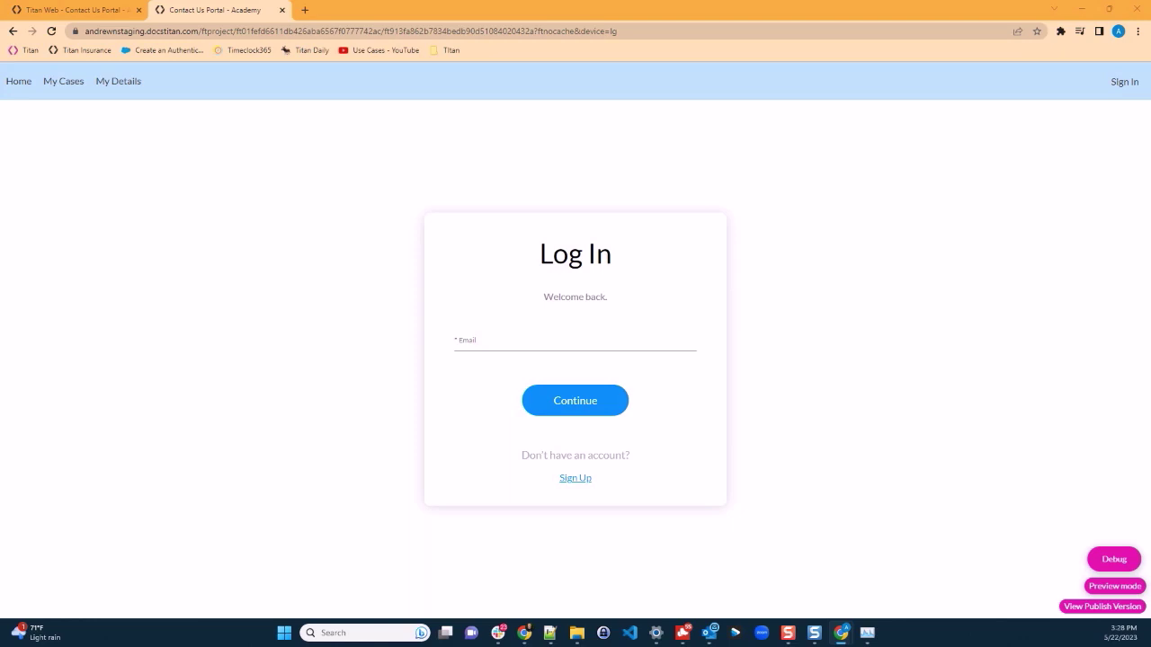
Step: Sign in with the contact's e-mail address and the pasted six-digit verification code
click(516, 338)
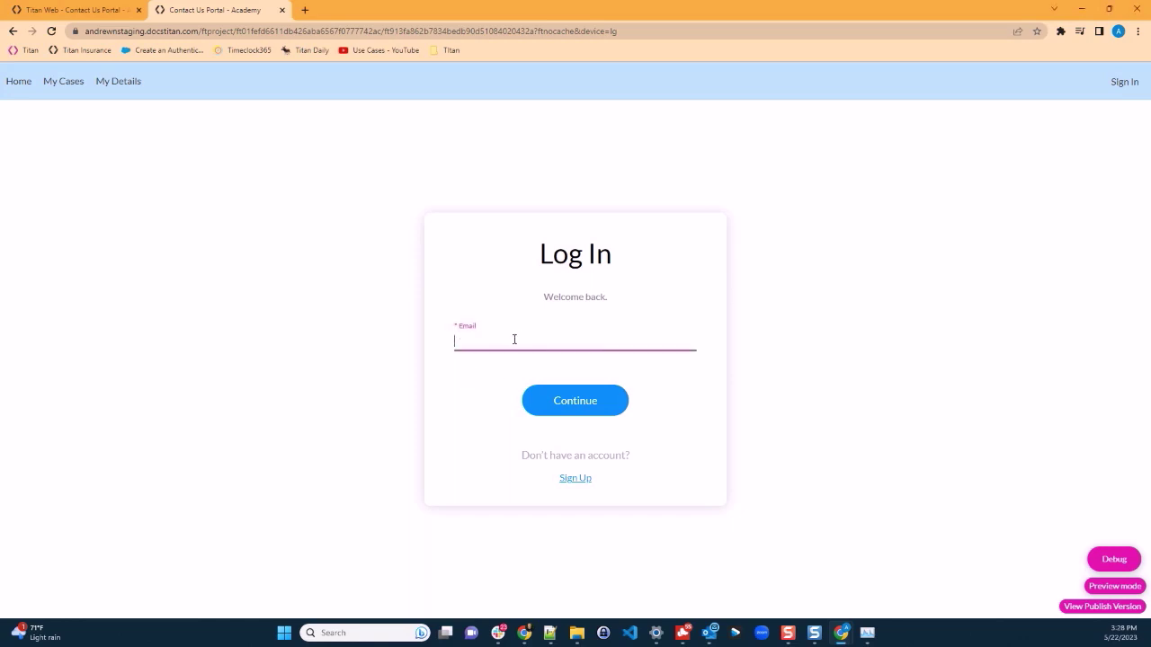
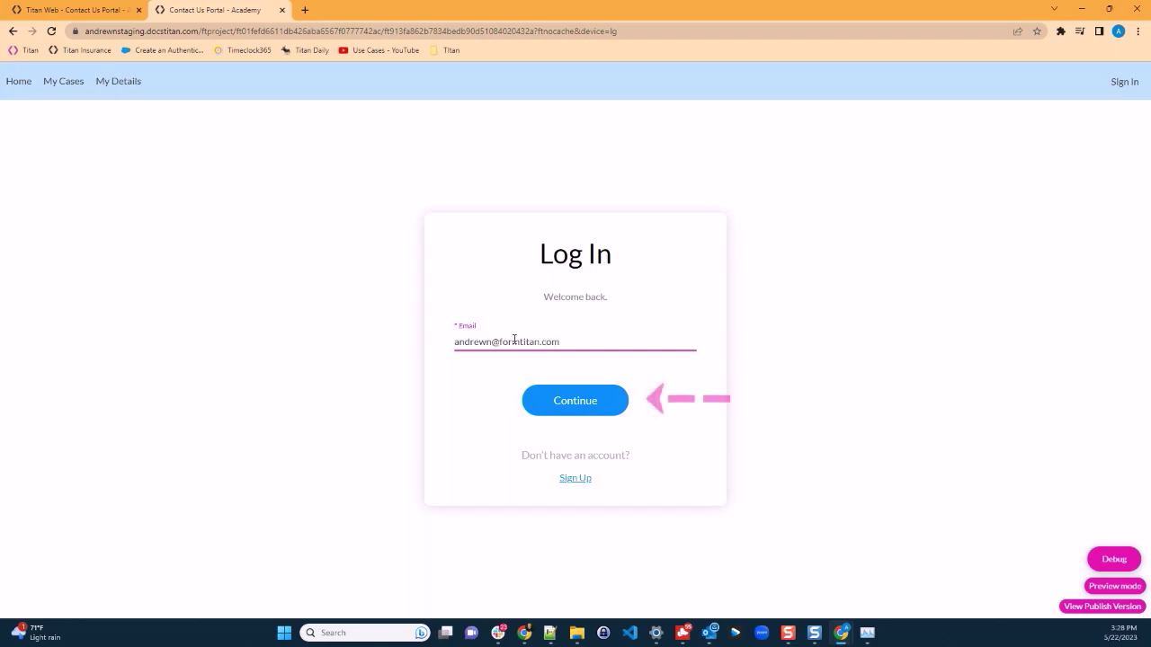
click(599, 406)
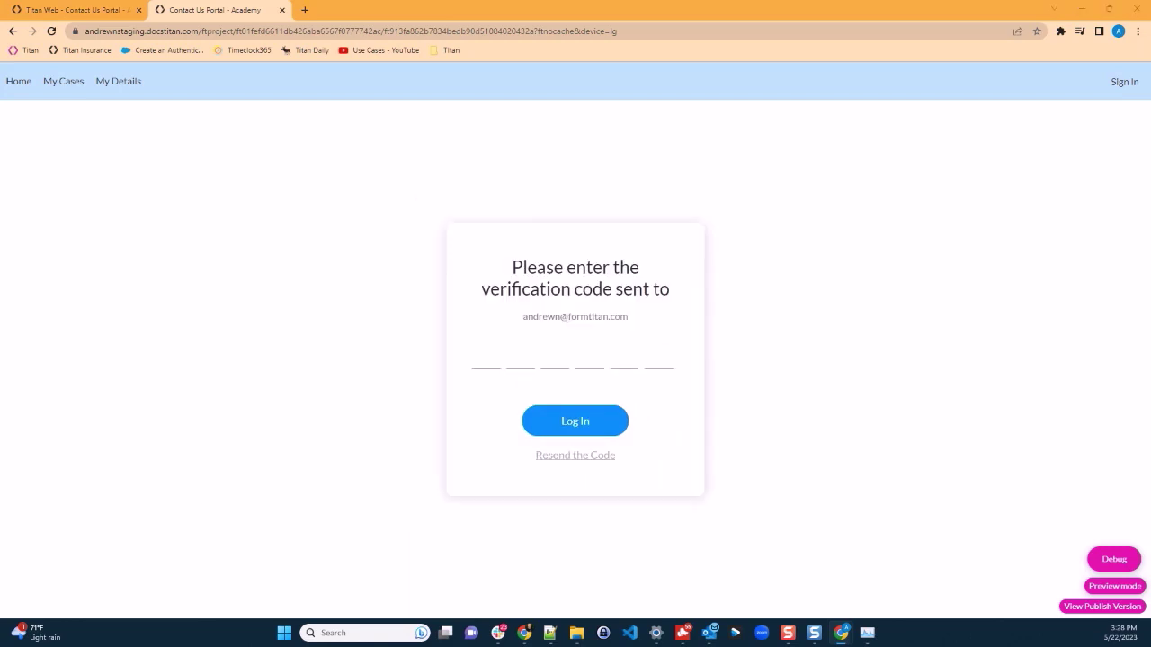
click(485, 364)
click(565, 422)
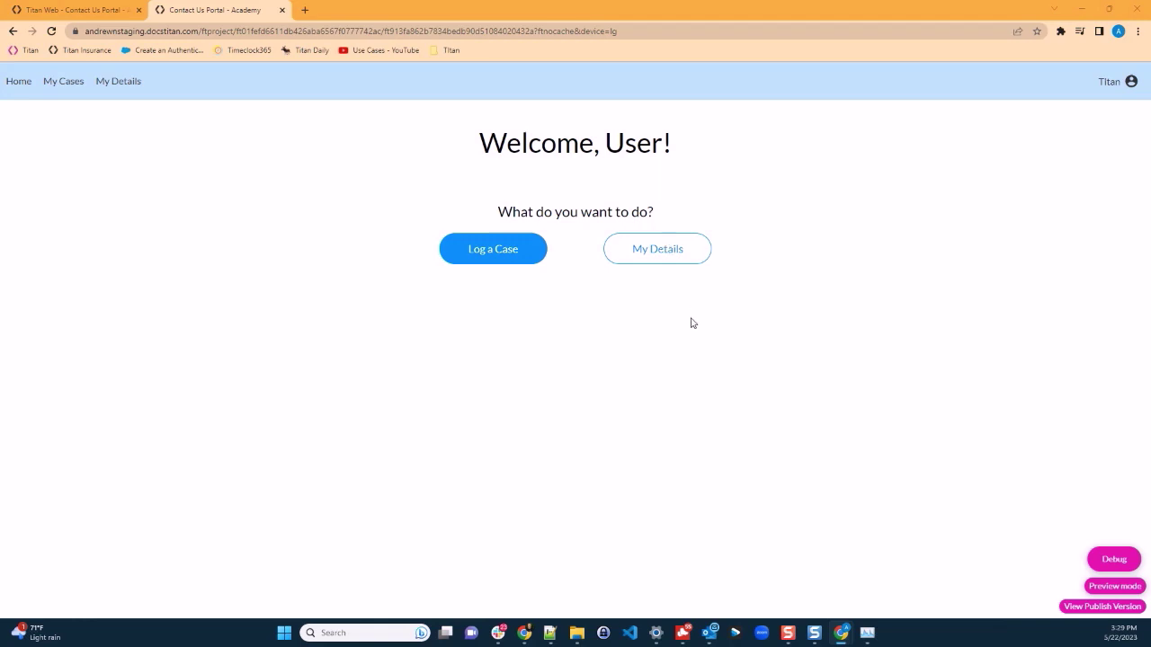
Step: Start a new case with subject 'Sample new afternoon case' and case type Technical Support
click(486, 253)
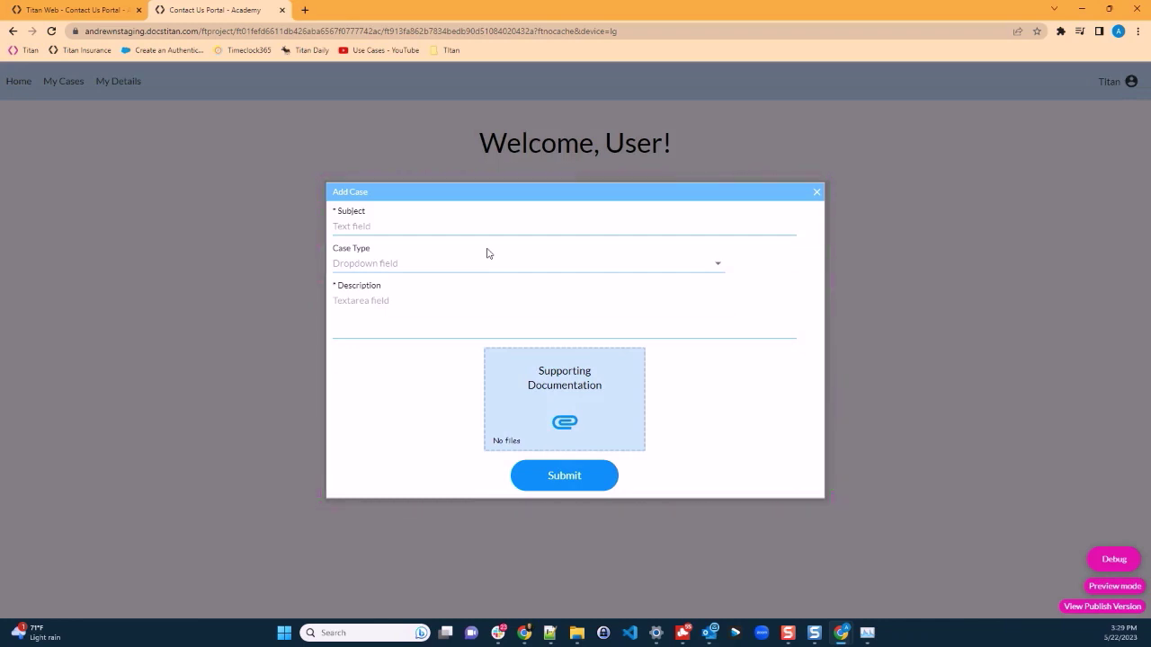
click(460, 224)
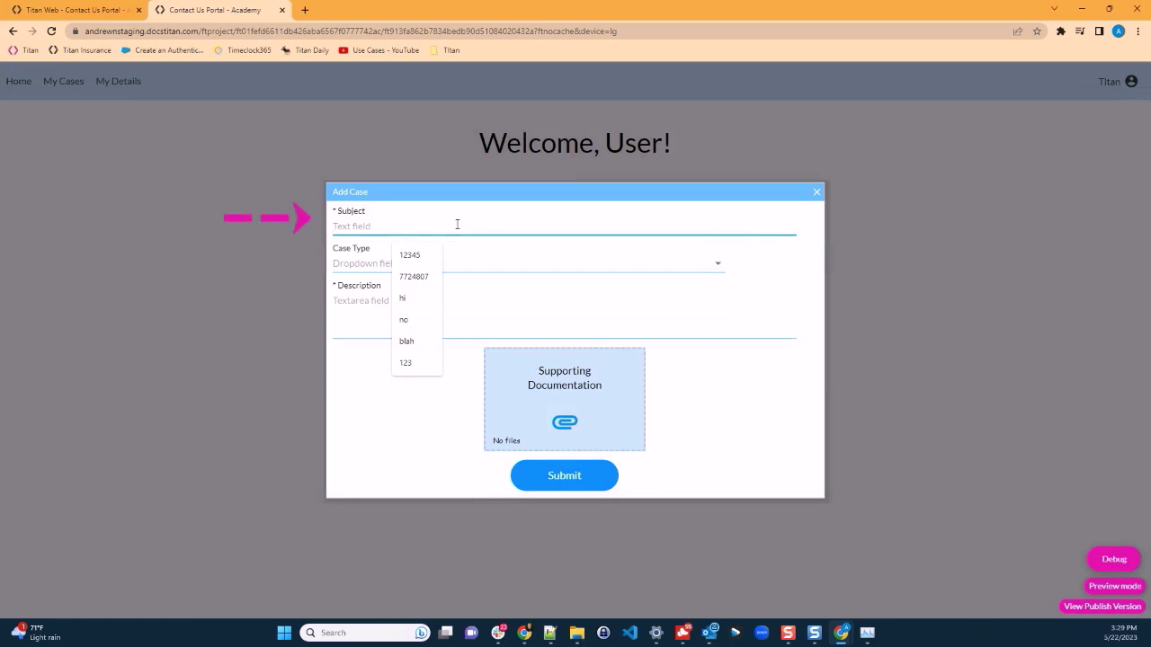
text(S)
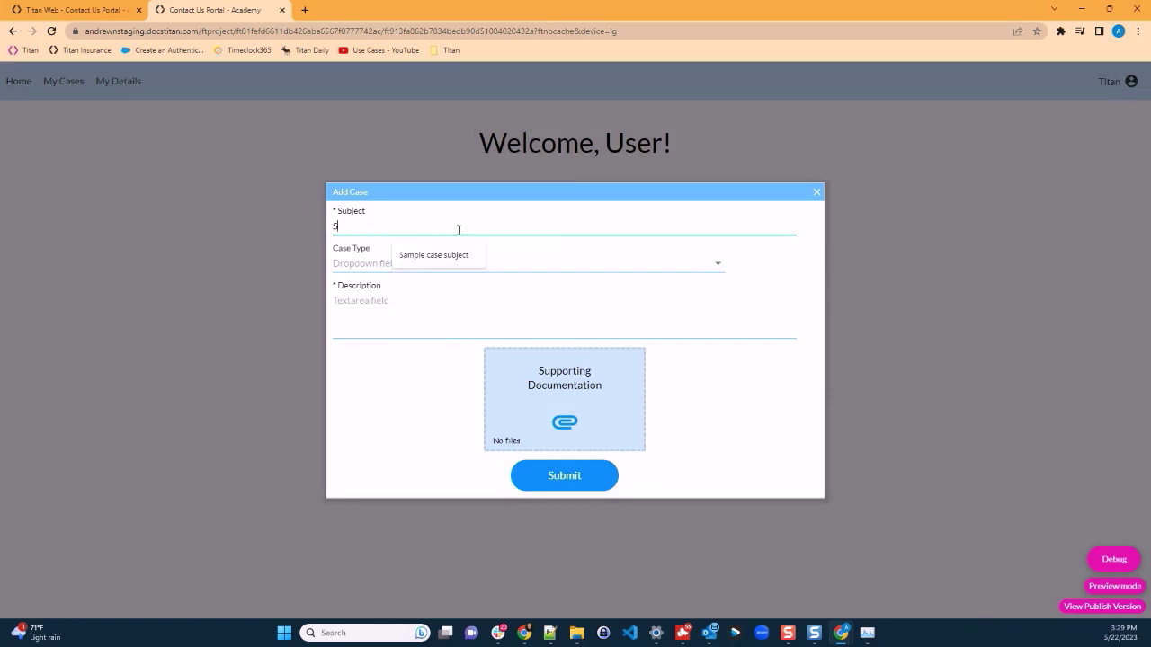
text(ample new afternoon case)
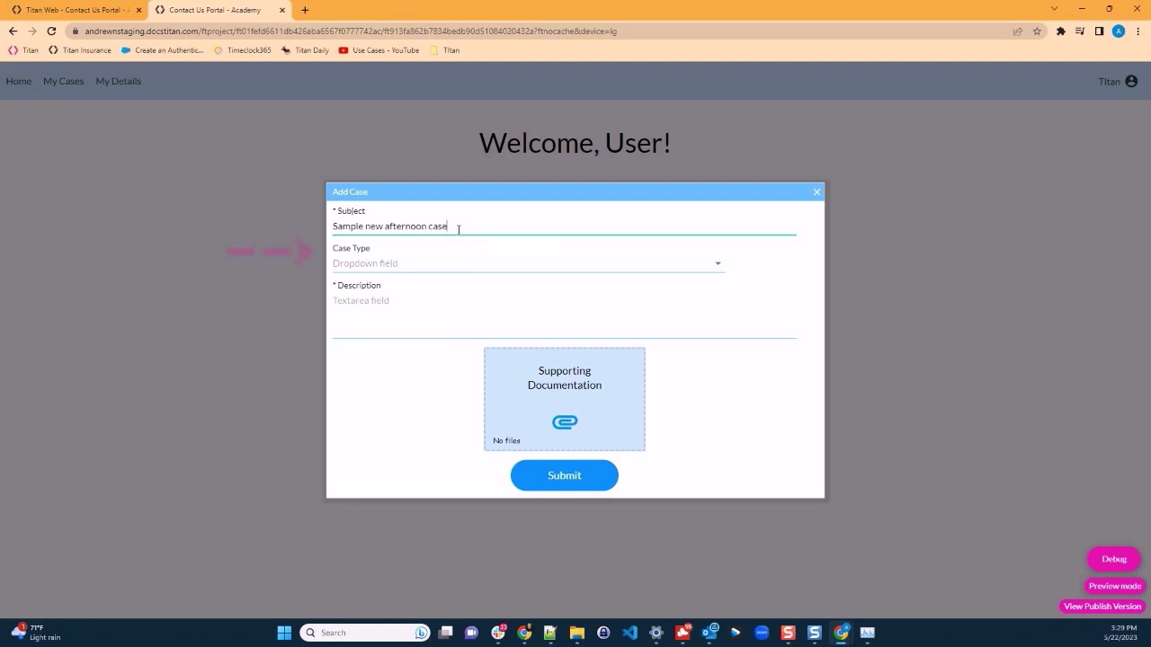
click(718, 270)
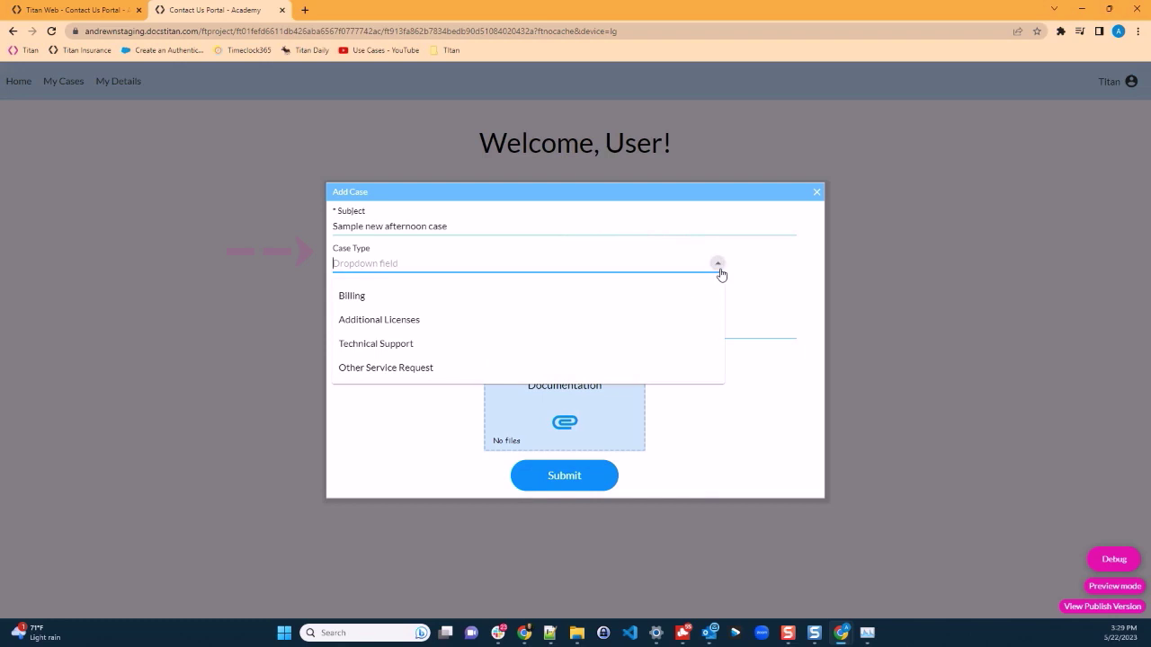
click(467, 296)
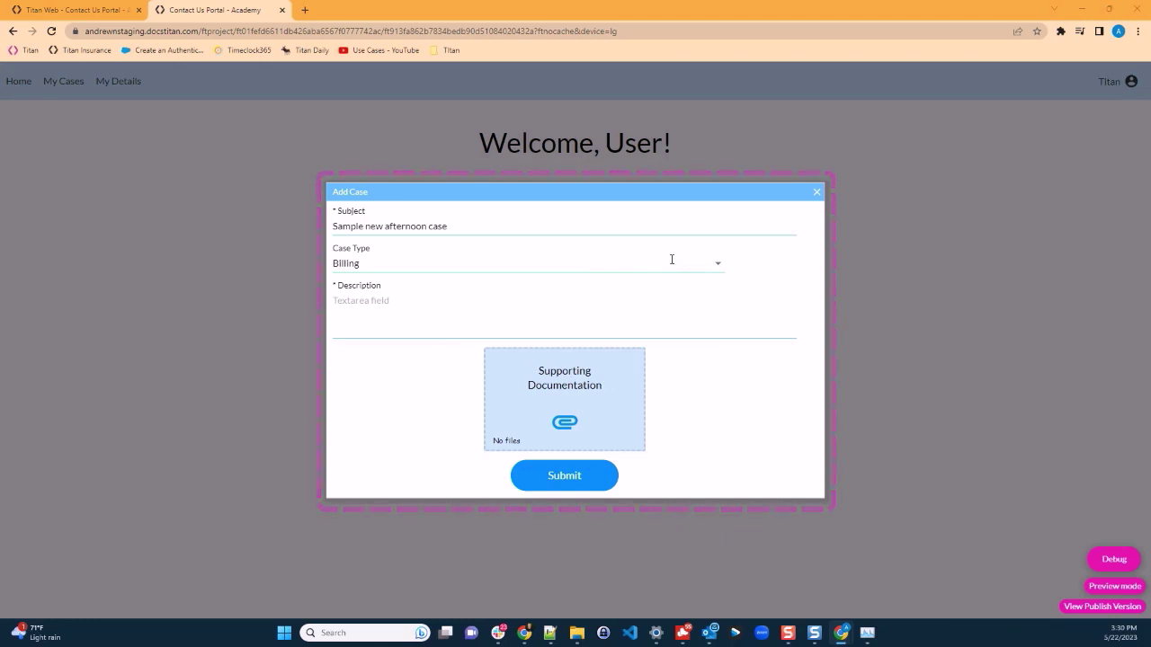
click(717, 266)
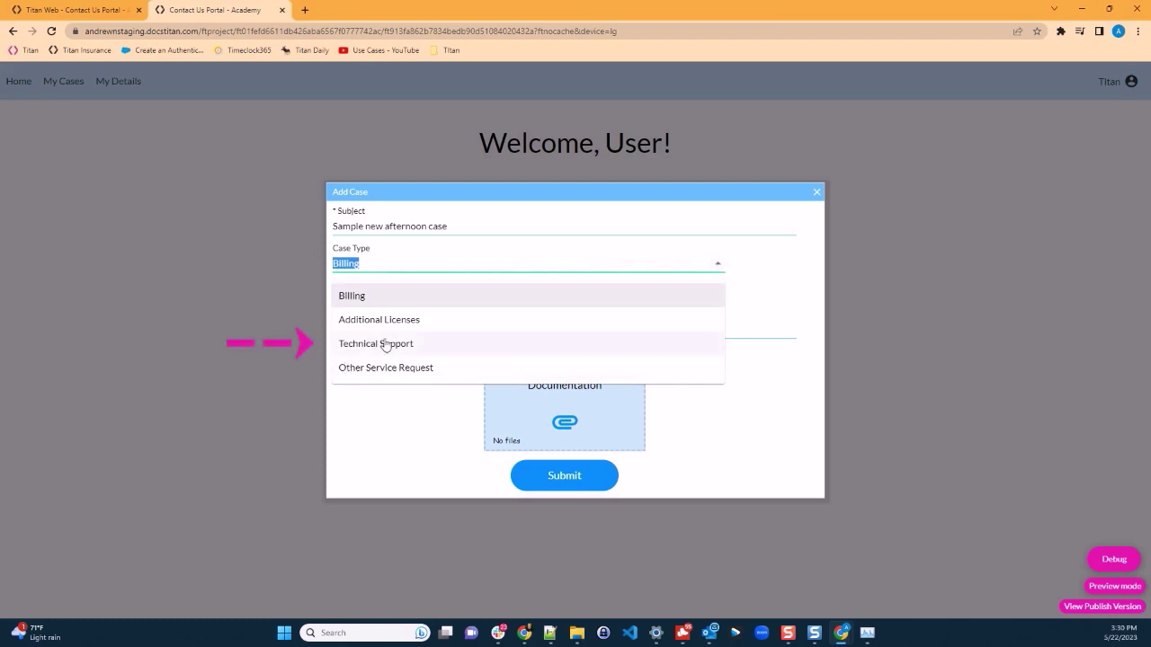
click(385, 344)
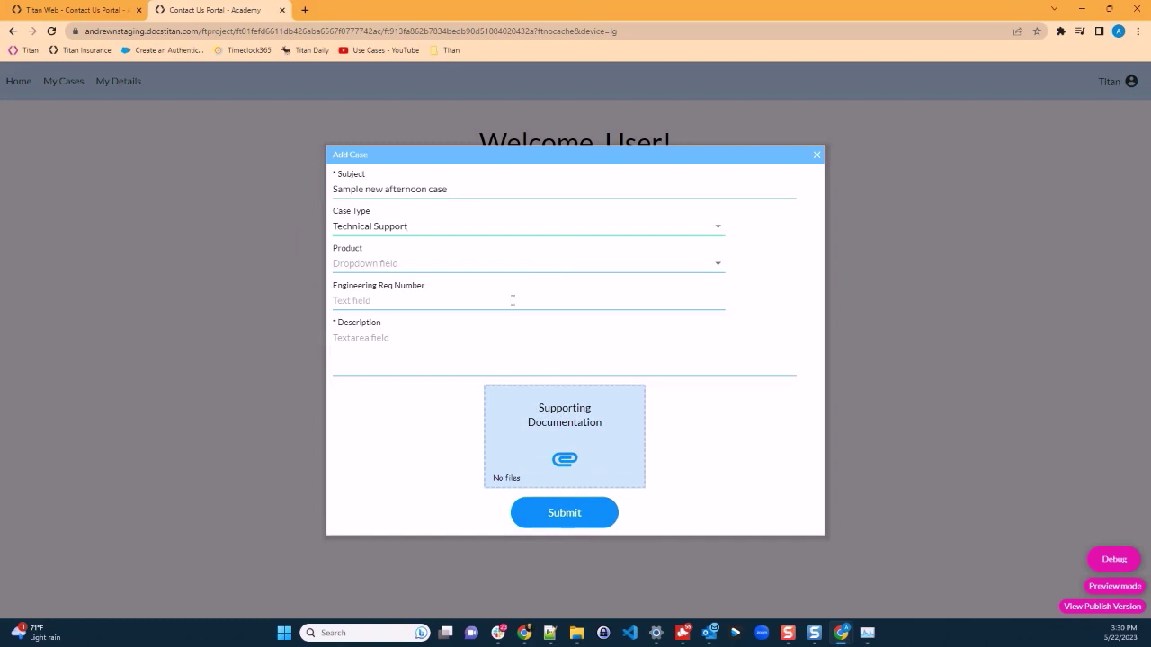
Step: Set product GC3060, engineering request number 123-456, and description 'Here is a sample description'
click(717, 264)
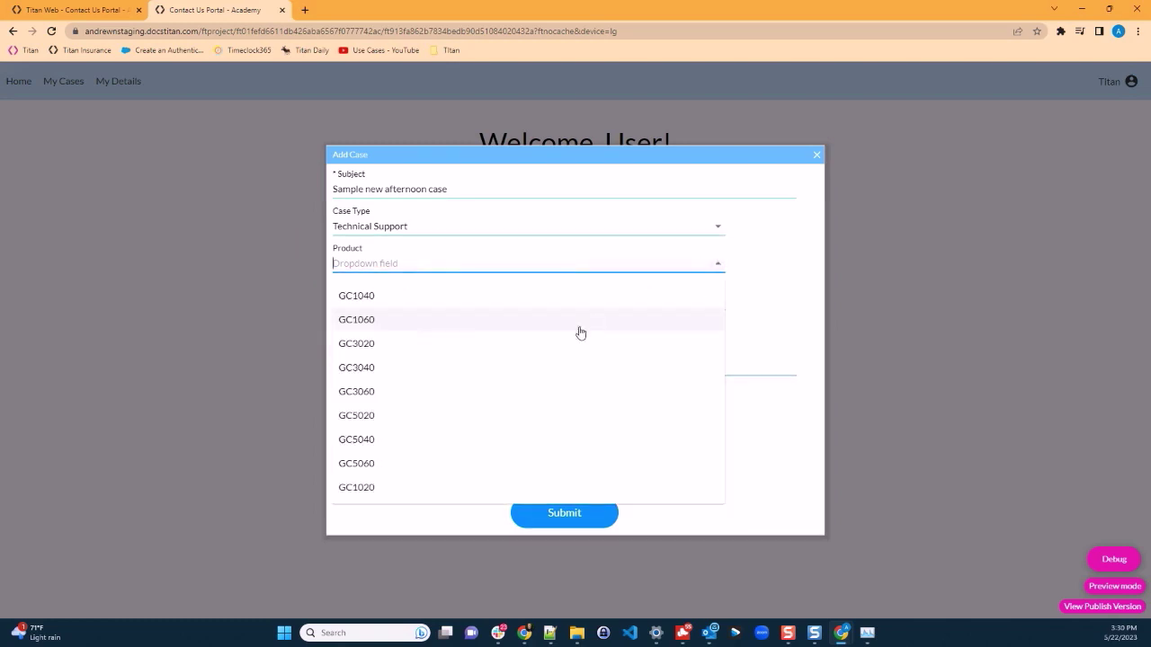
click(506, 392)
click(448, 294)
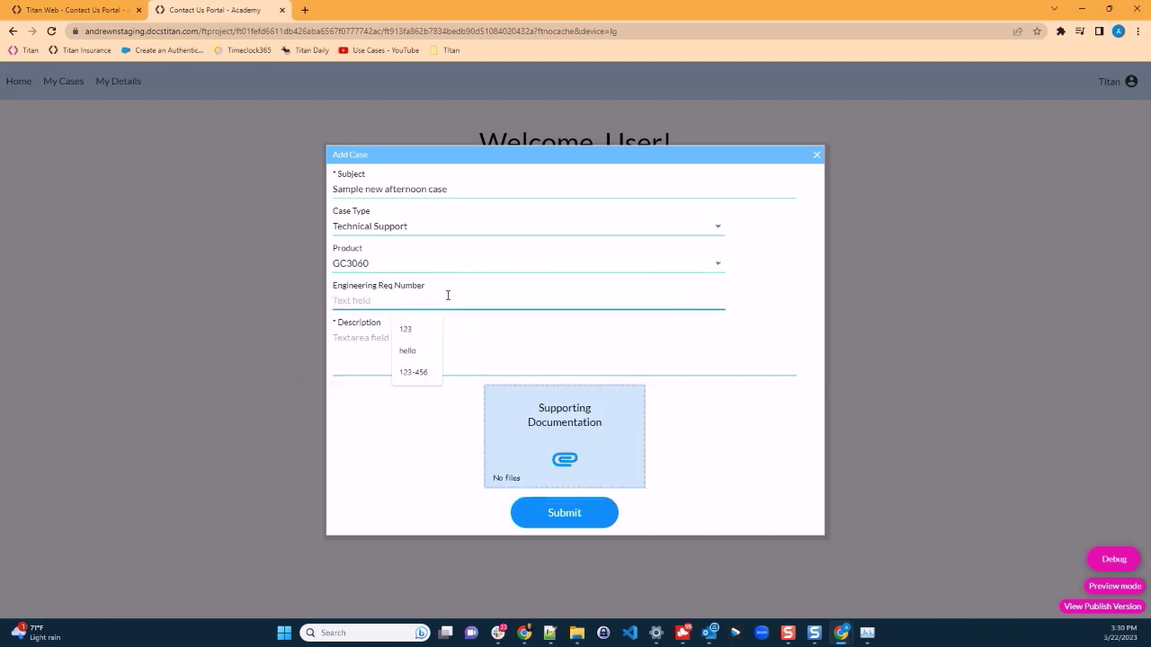
text(123-)
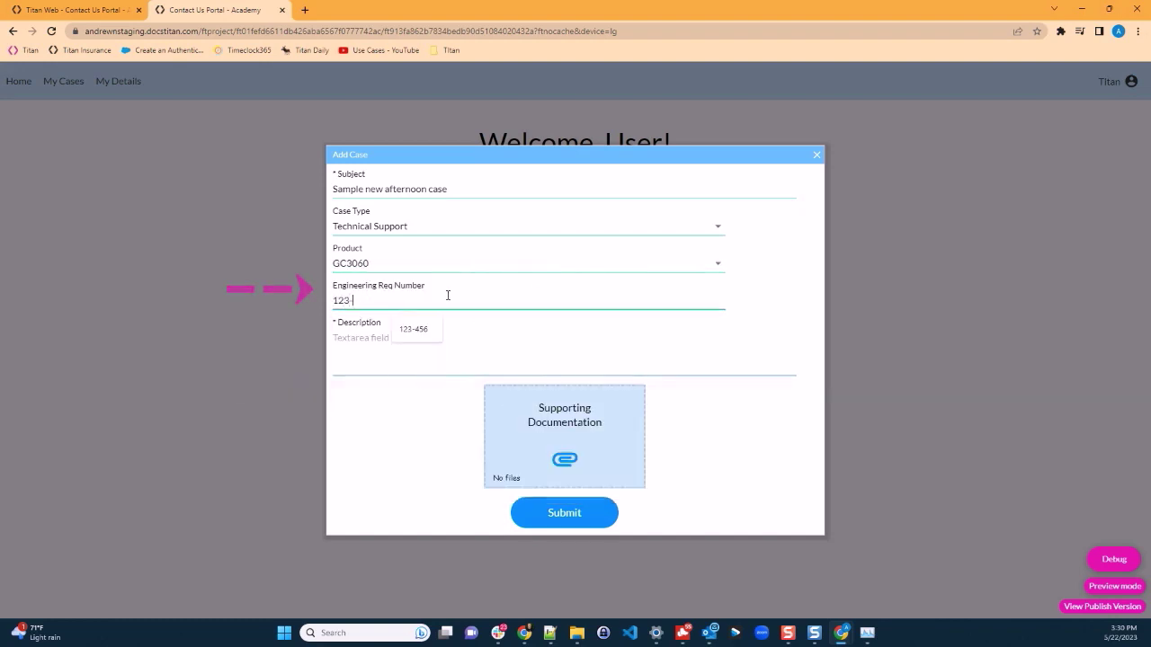
text(456)
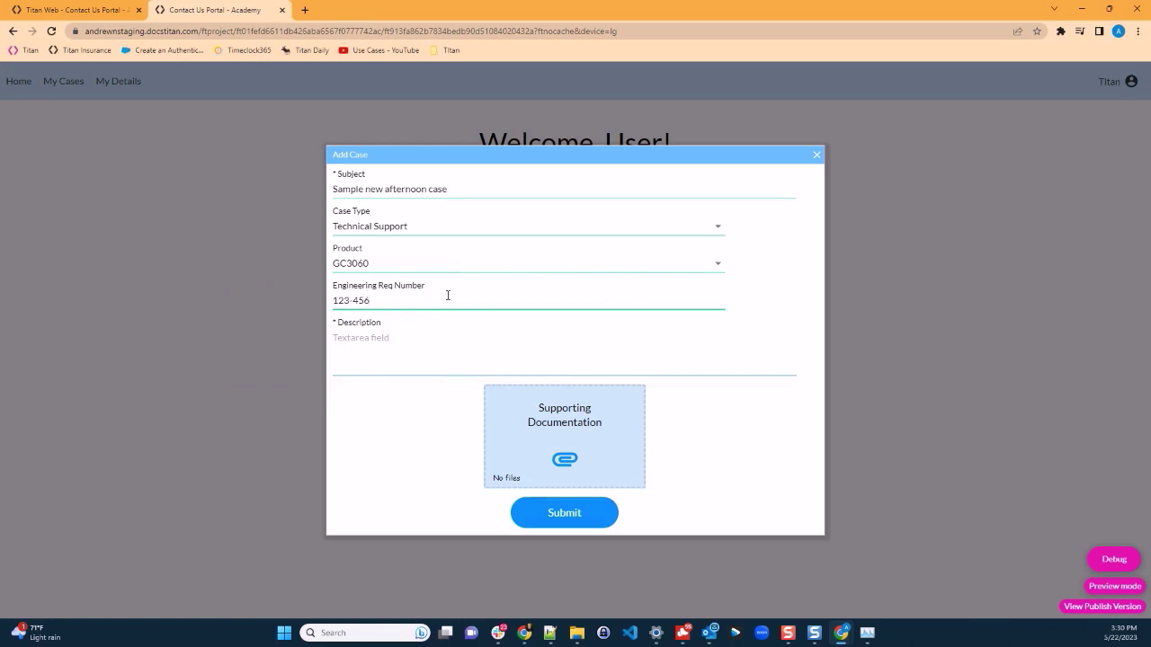
click(391, 353)
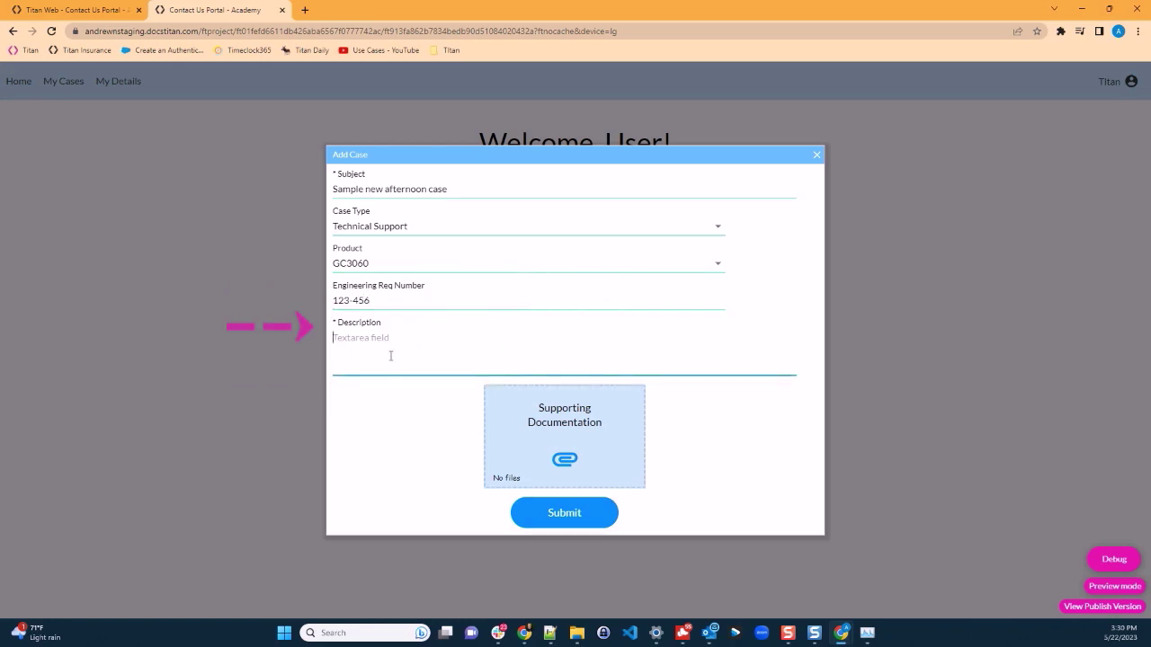
text(Here is a sample description)
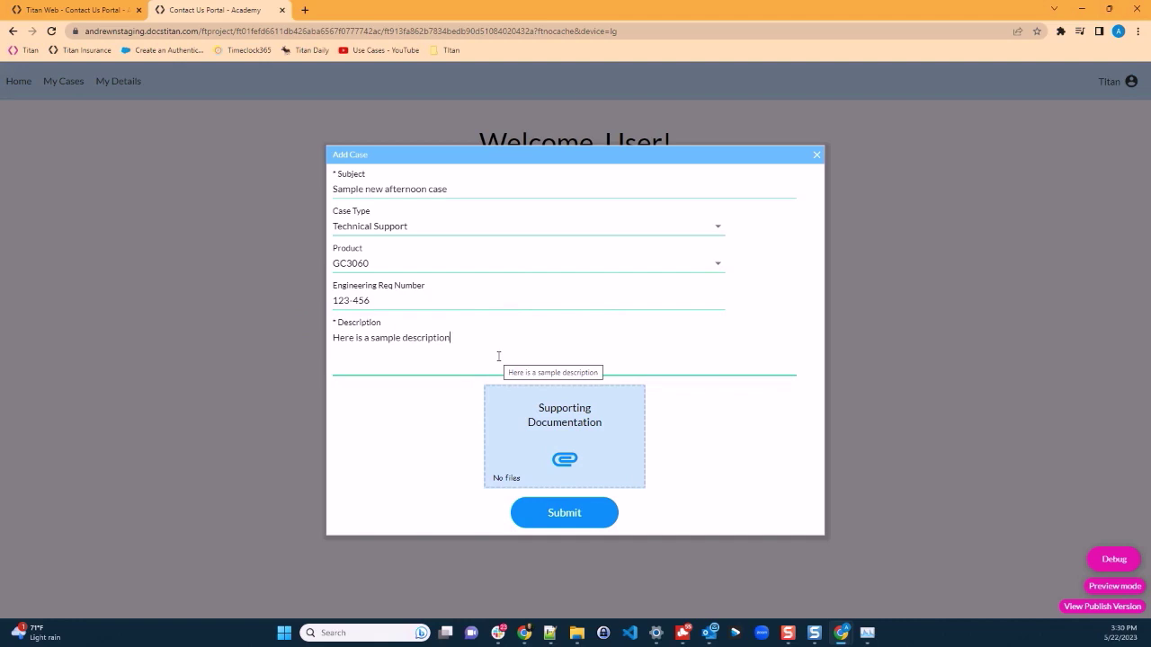
Step: Attach LoremIpsumMultipage.pdf to the case as supporting documentation
click(567, 462)
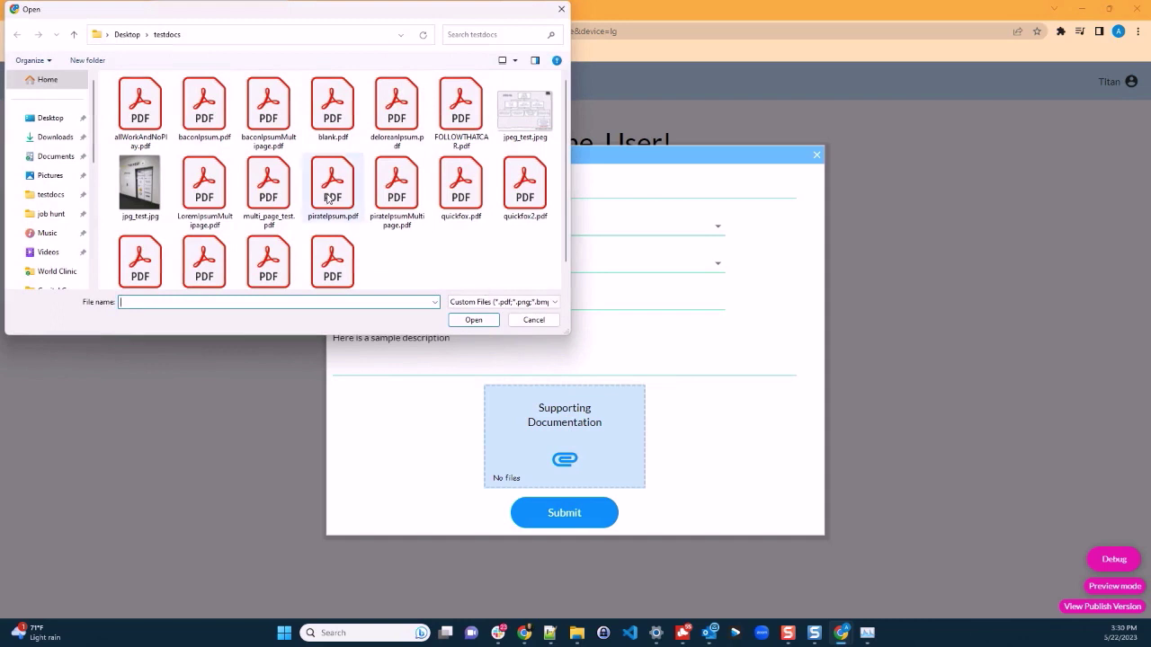
click(207, 185)
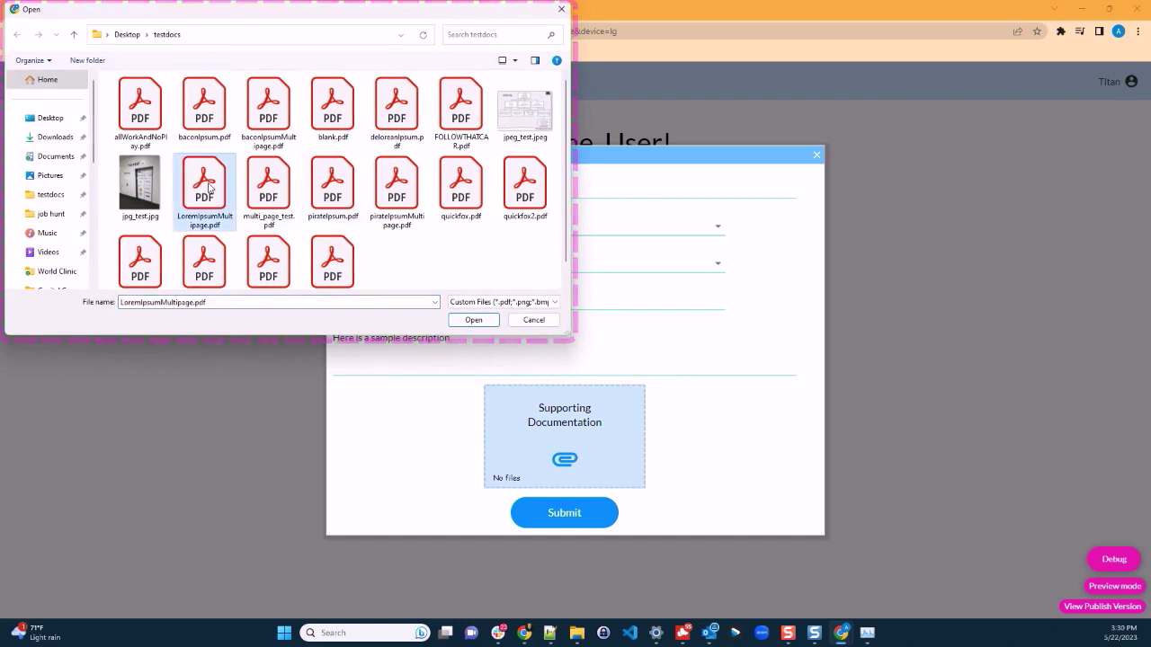
click(473, 320)
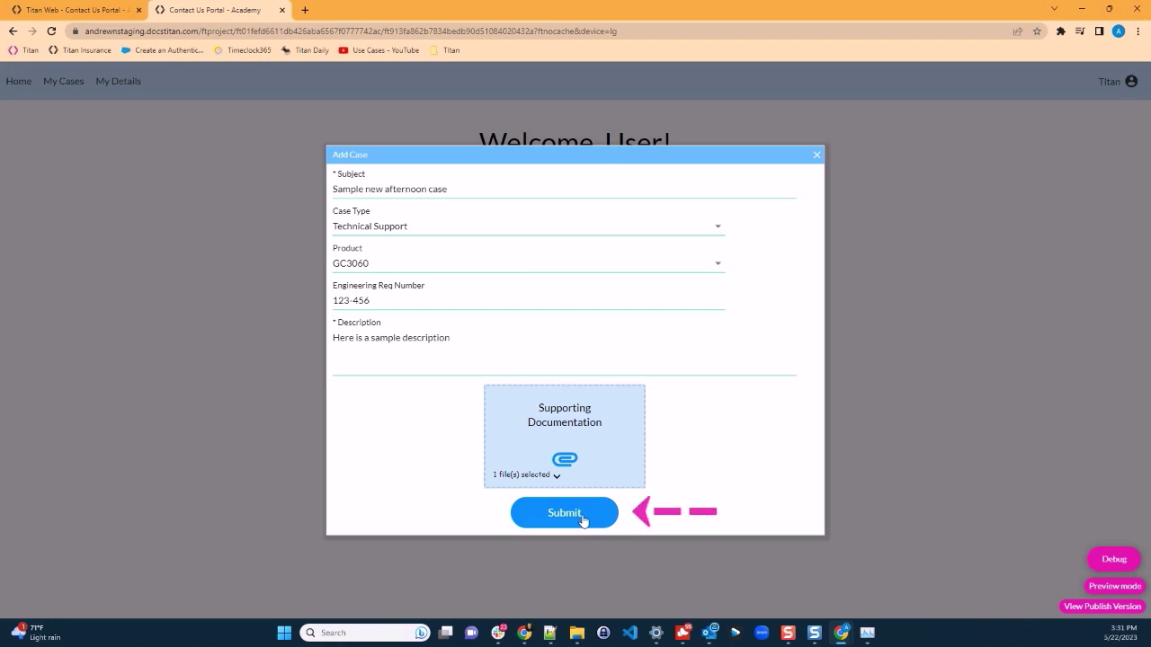
Step: Submit the case and dismiss the Thank you confirmation
click(581, 514)
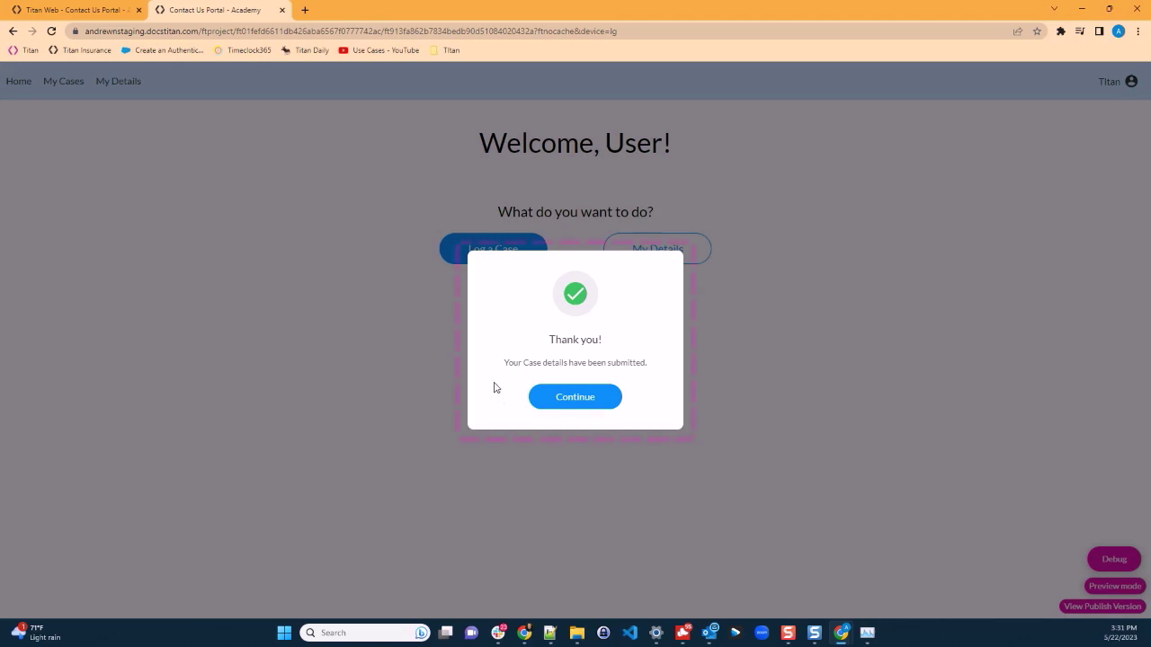
click(566, 400)
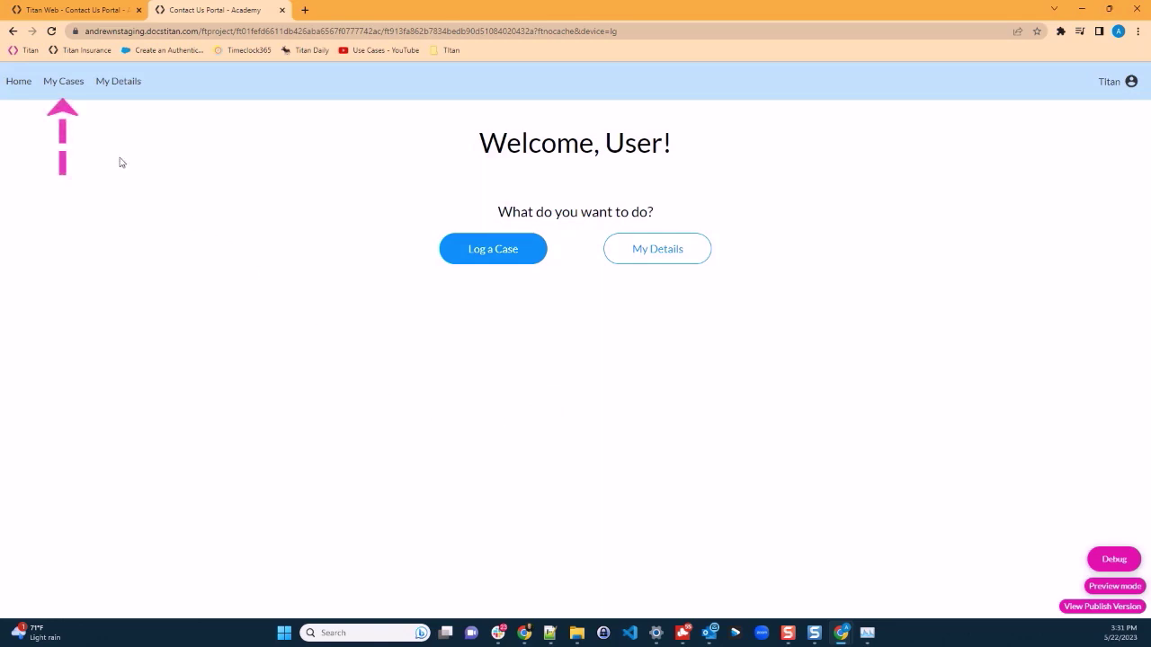
Step: In My Cases, rename case 1226's subject to 'Sample brand new afternoon case'
click(64, 83)
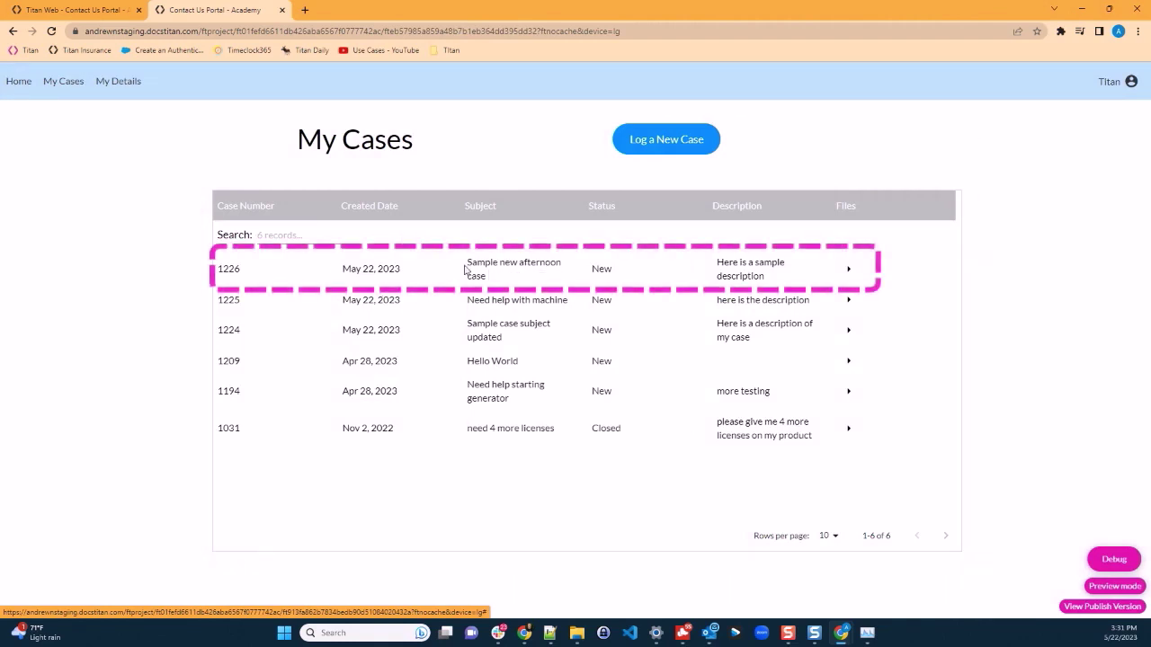
drag(465, 264, 519, 282)
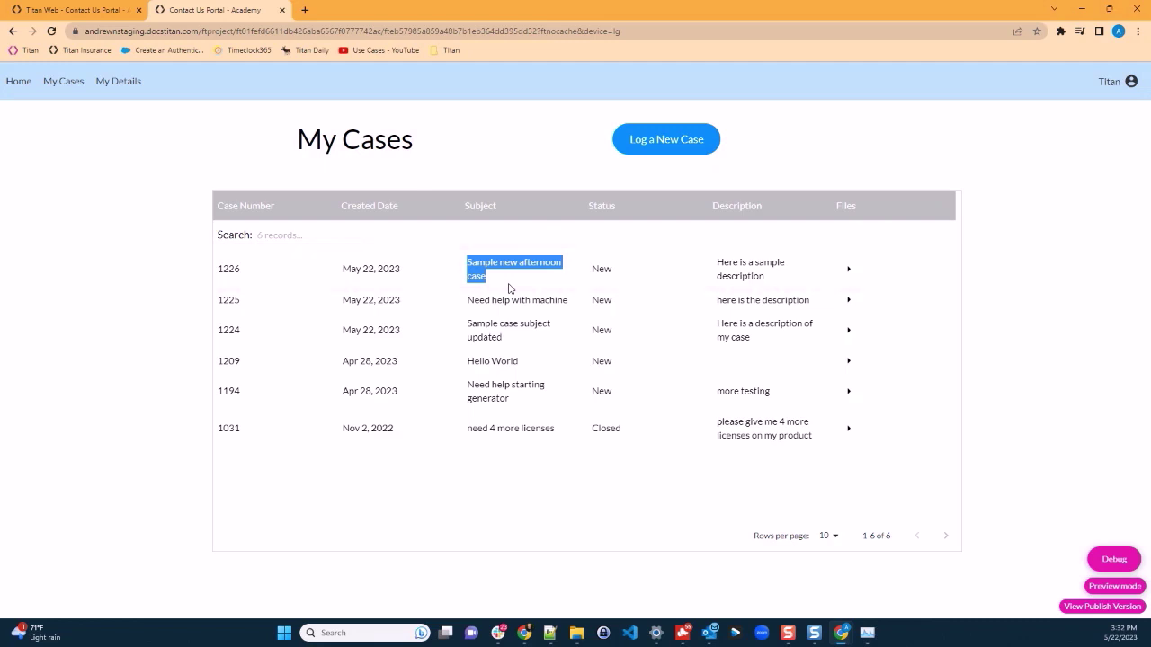
click(504, 291)
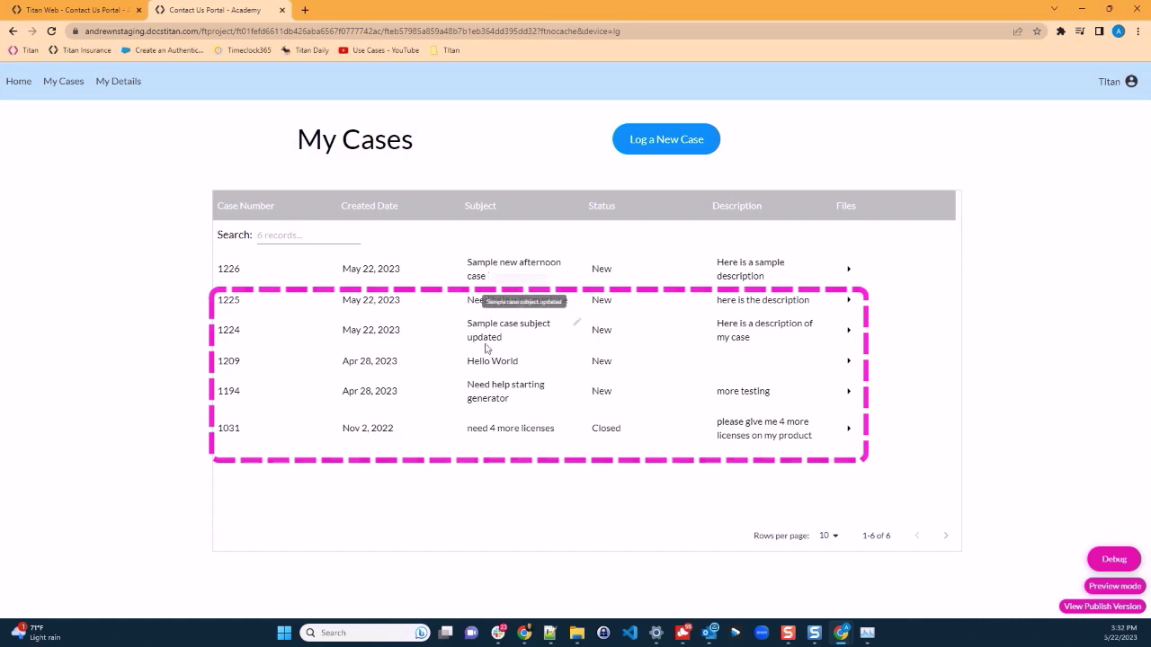
click(576, 261)
click(536, 270)
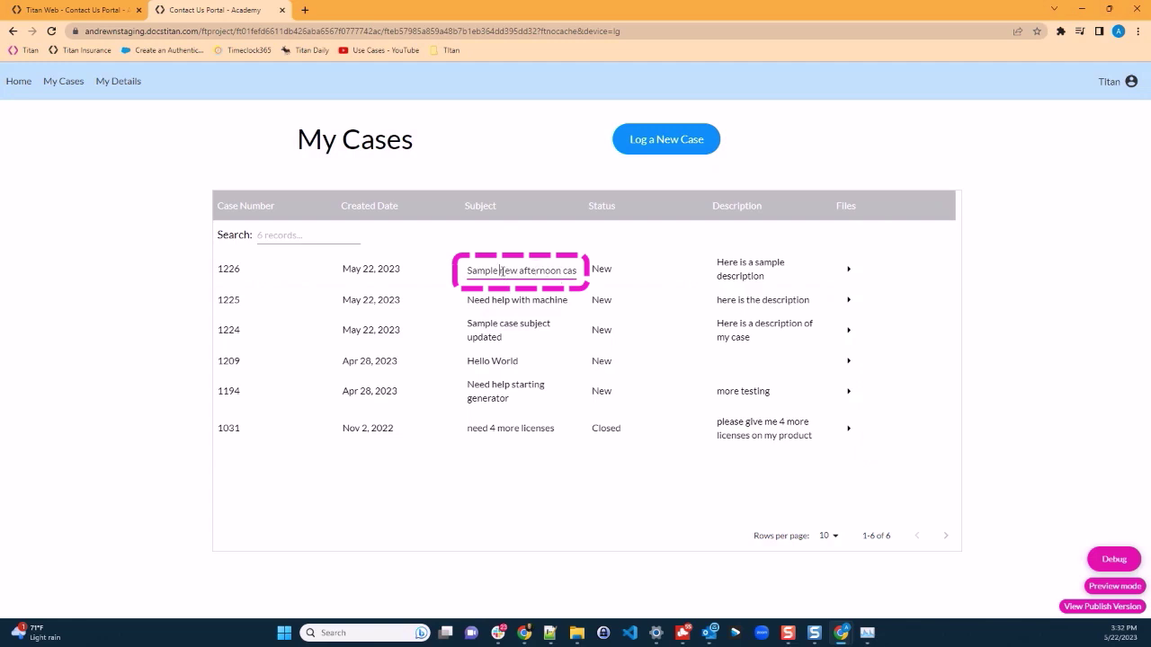
click(502, 270)
text(brand)
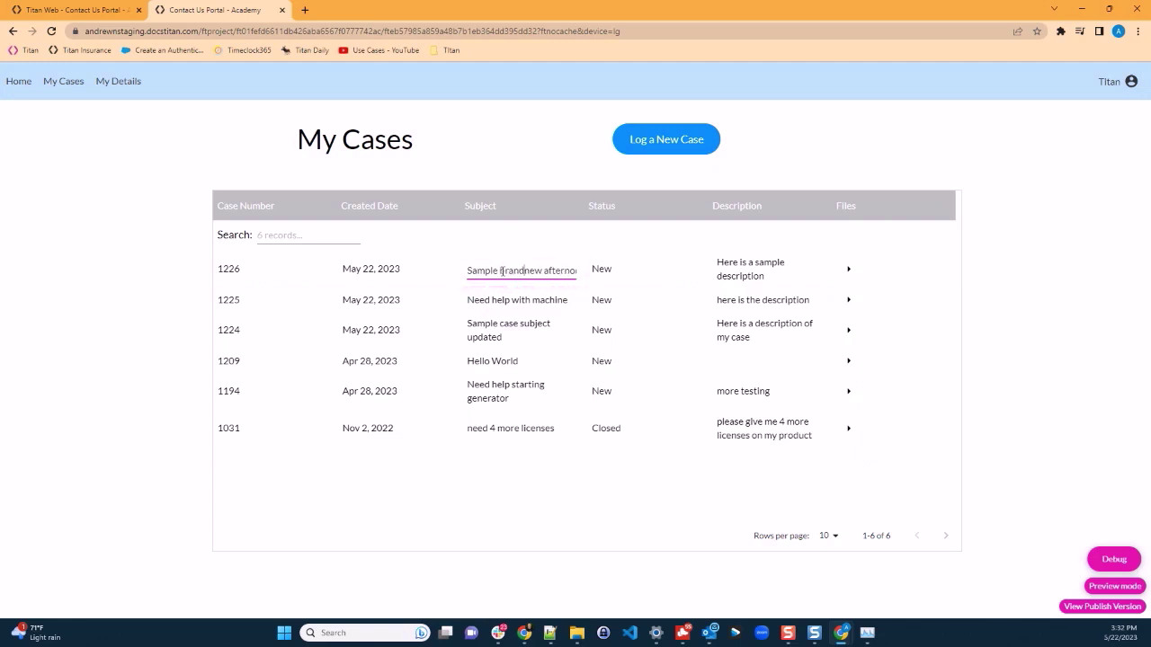
key(Return)
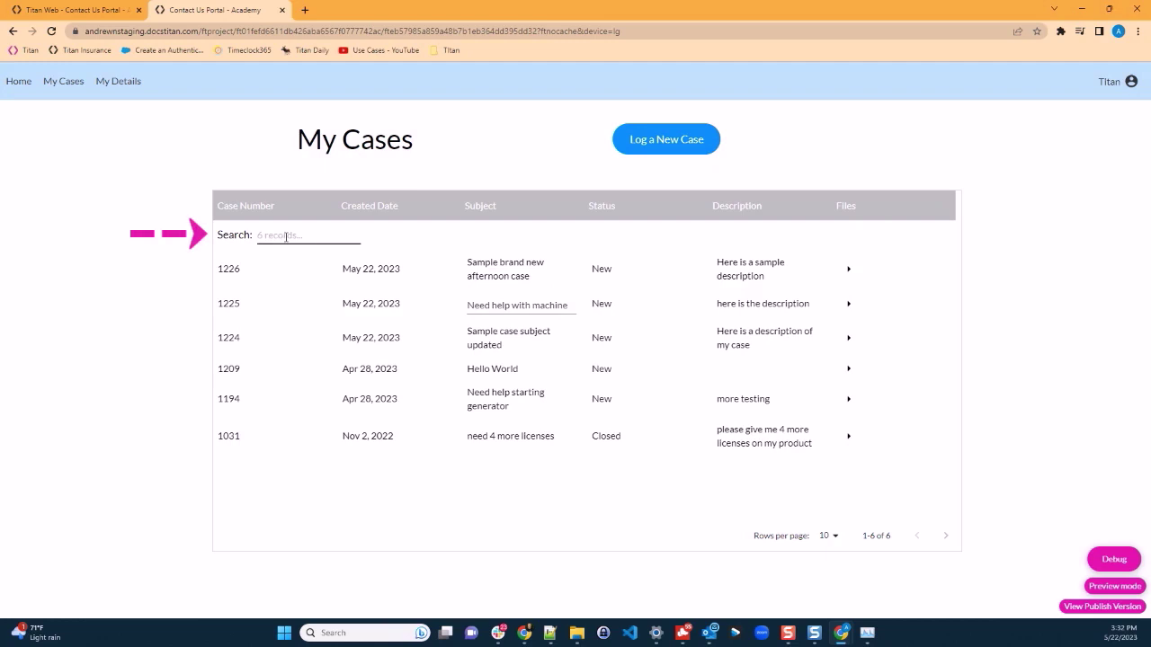
Step: Search the cases for 'sample' and expand case 1226's attached files
click(286, 235)
text(sa)
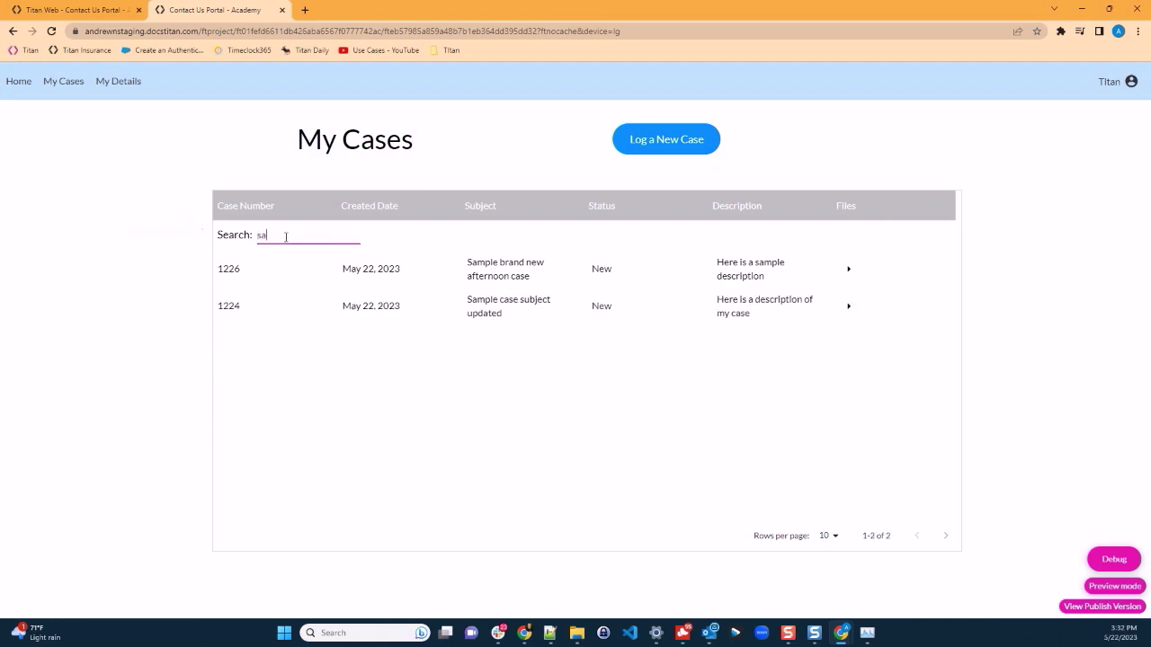
text(mplew)
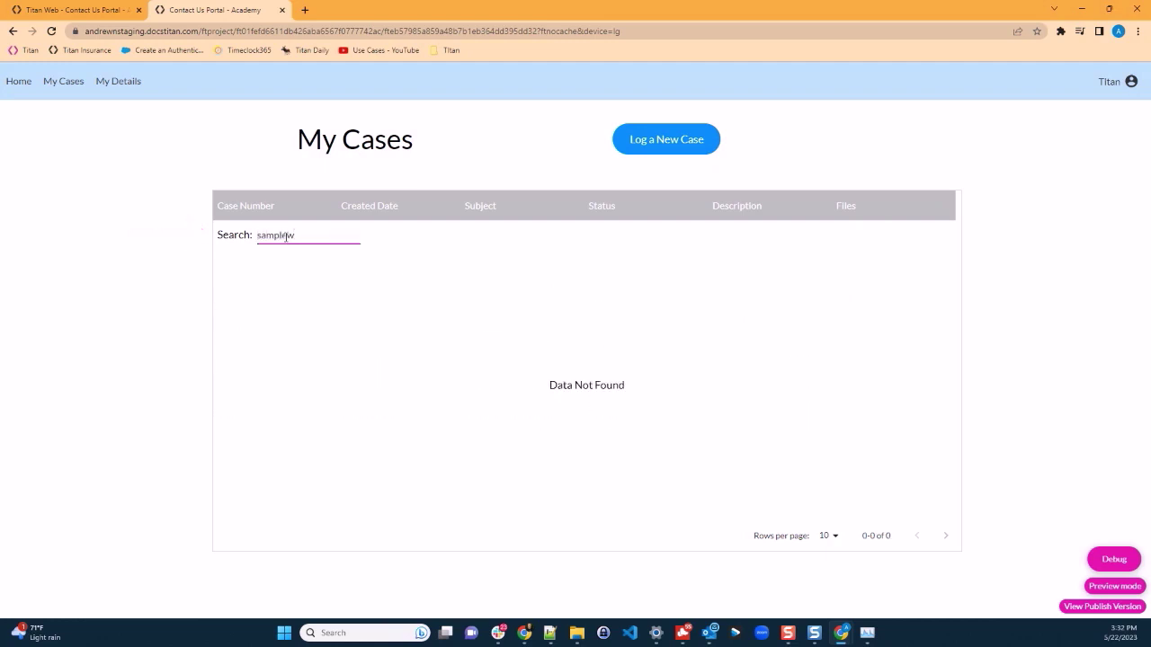
key(BackSpace)
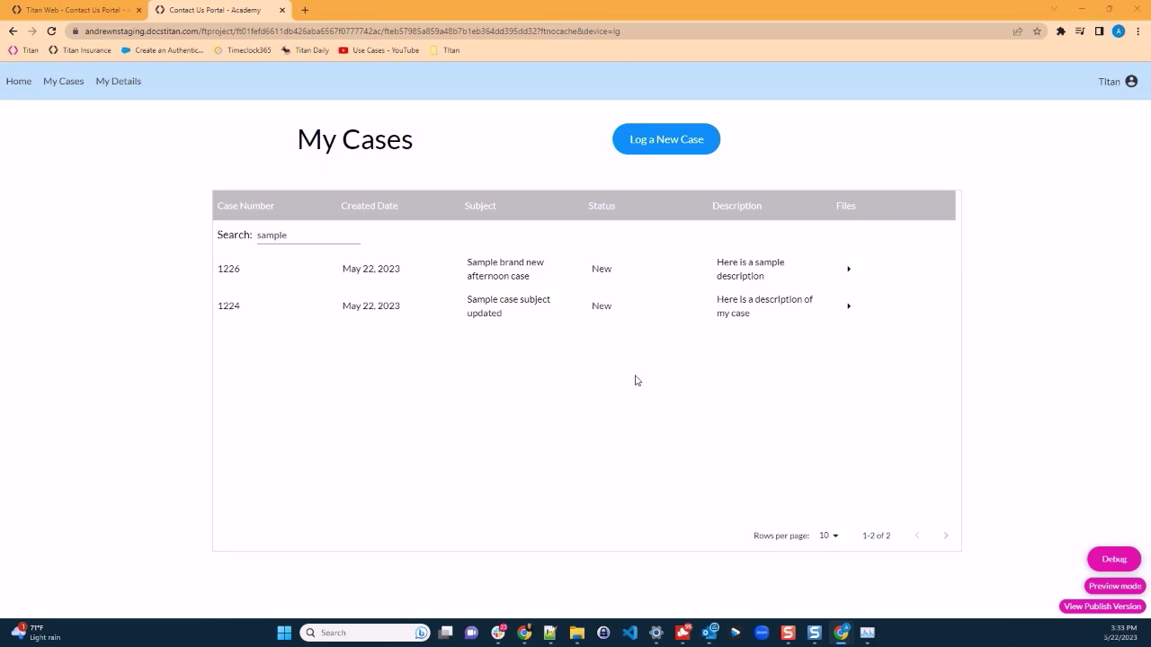
click(847, 272)
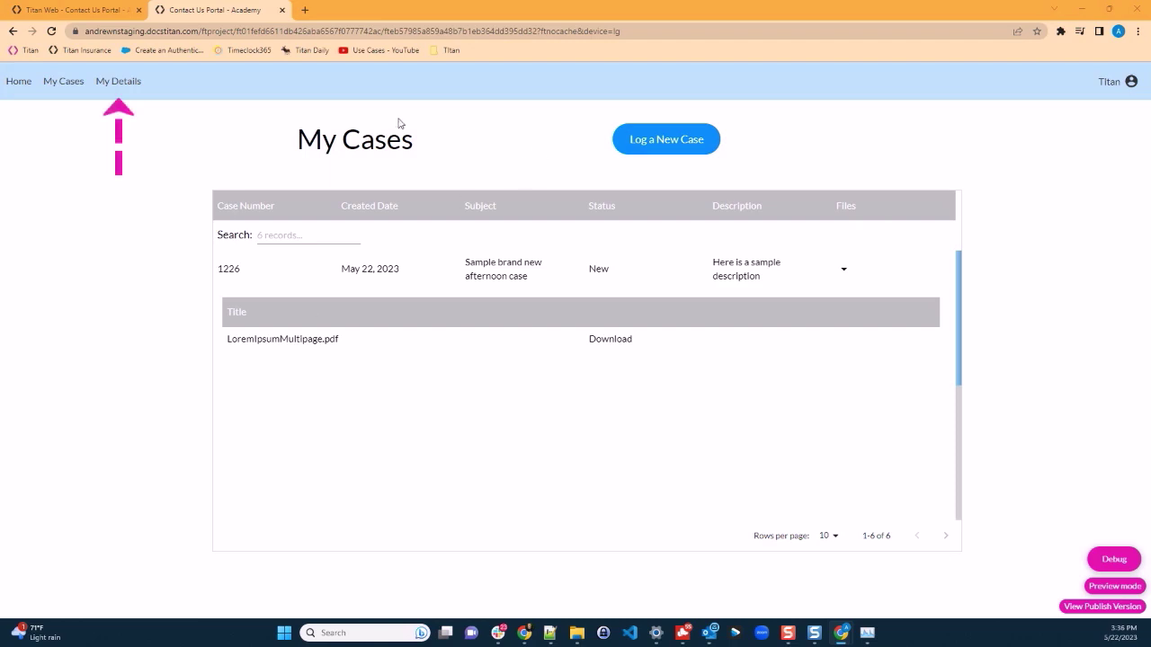
Step: Open My Details, tick 'This is a company account', and proceed to Contact Information
click(122, 81)
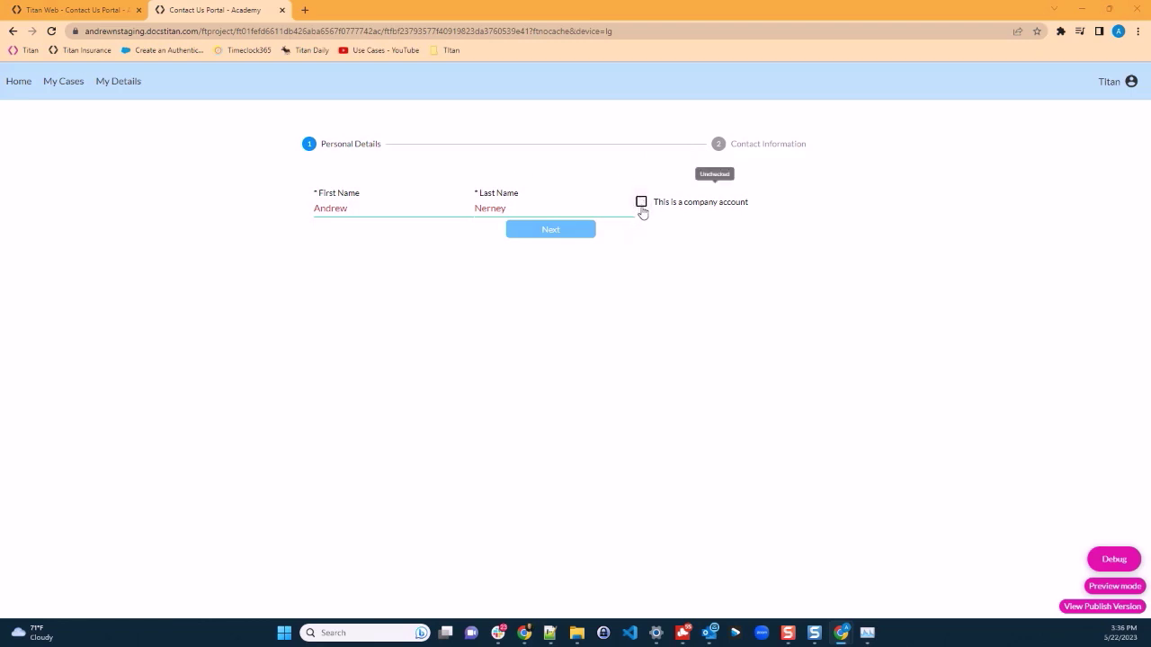
click(642, 204)
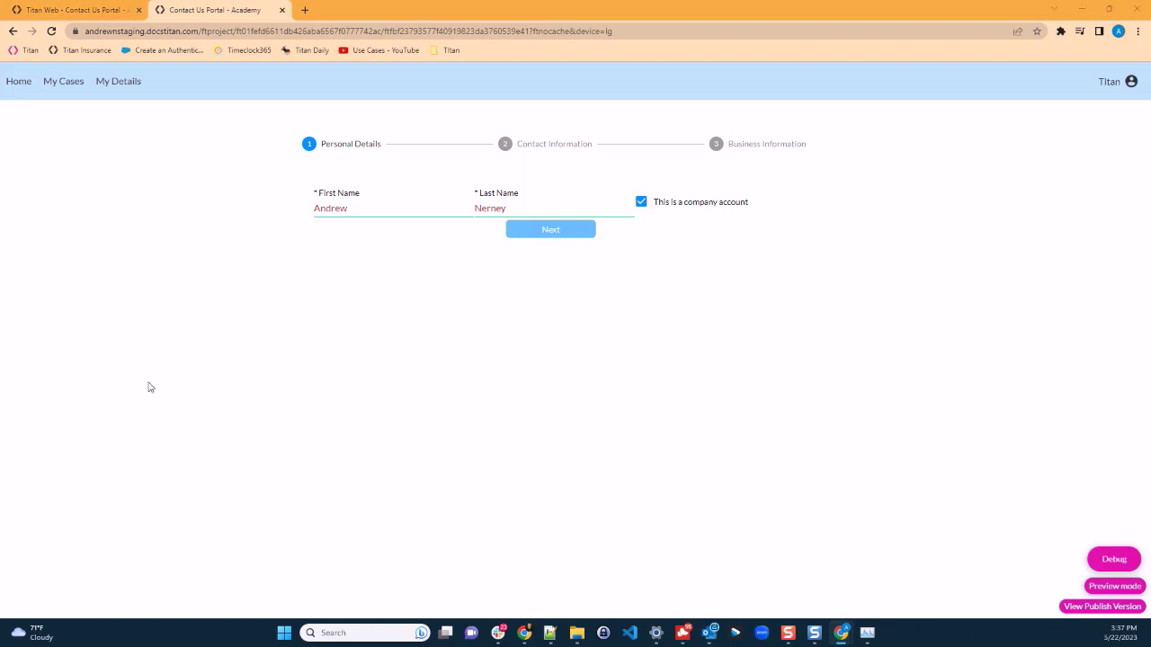
click(555, 233)
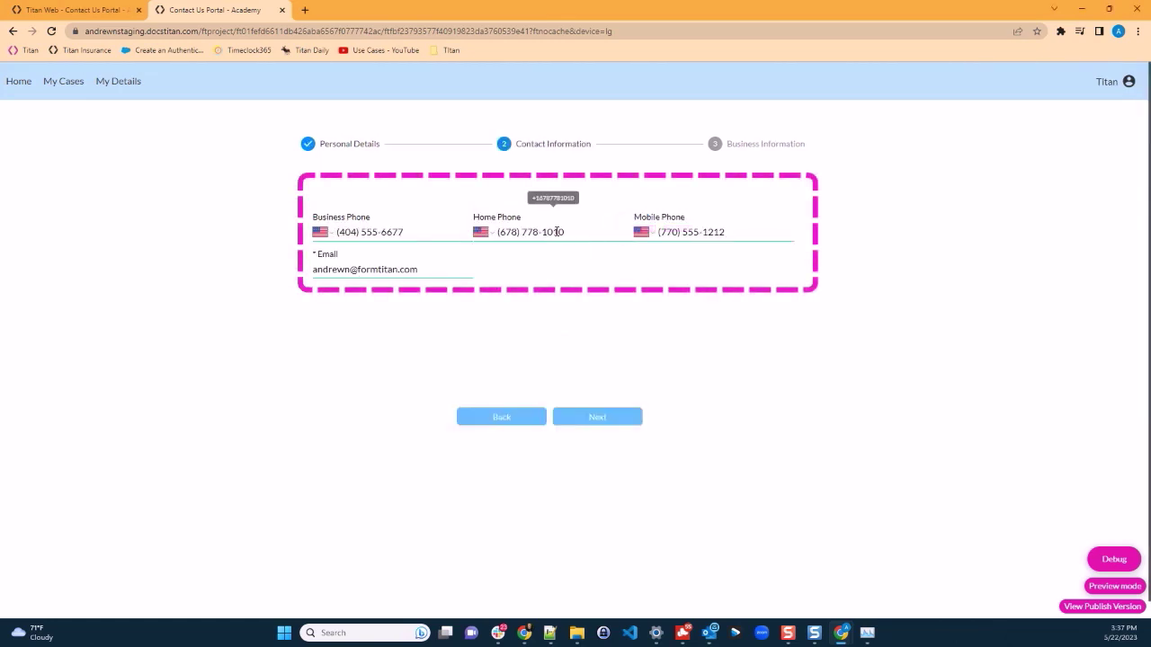
Step: Add '+example' to the e-mail address and append 'Suite 225' to the business address
click(353, 270)
text(+example)
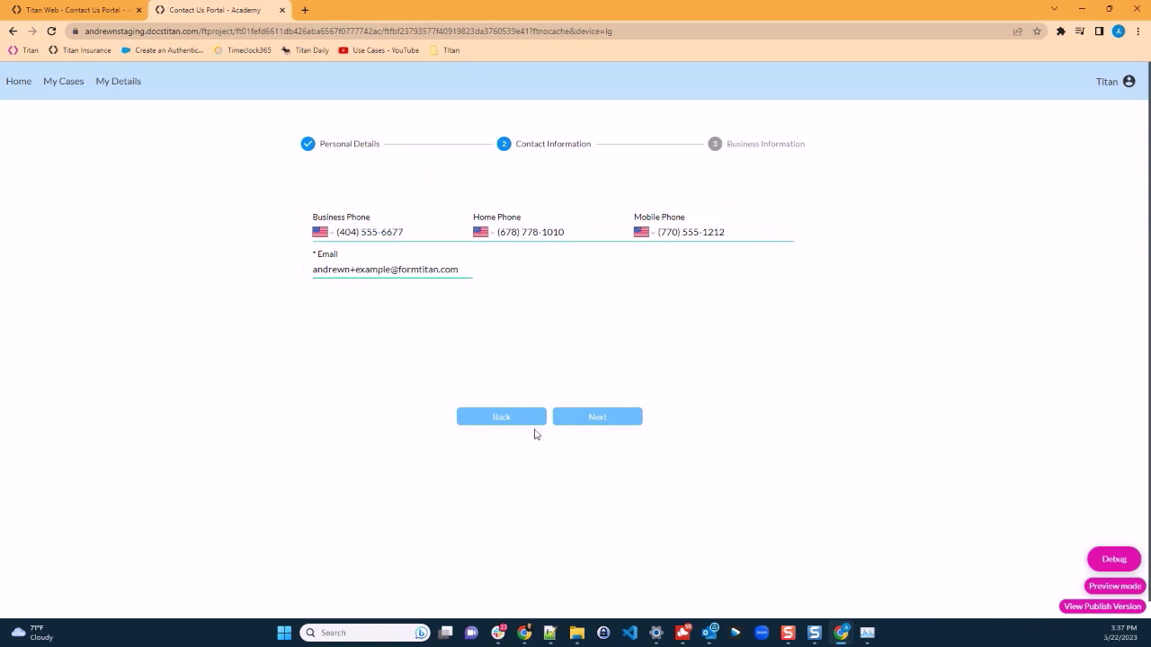
click(586, 418)
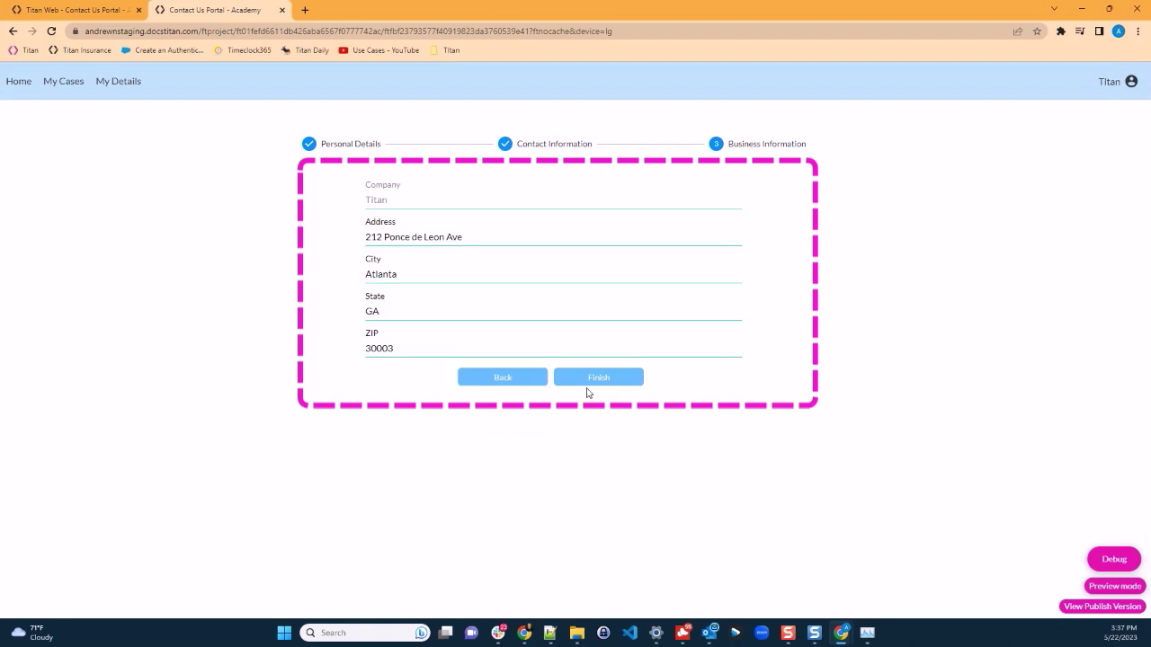
click(480, 234)
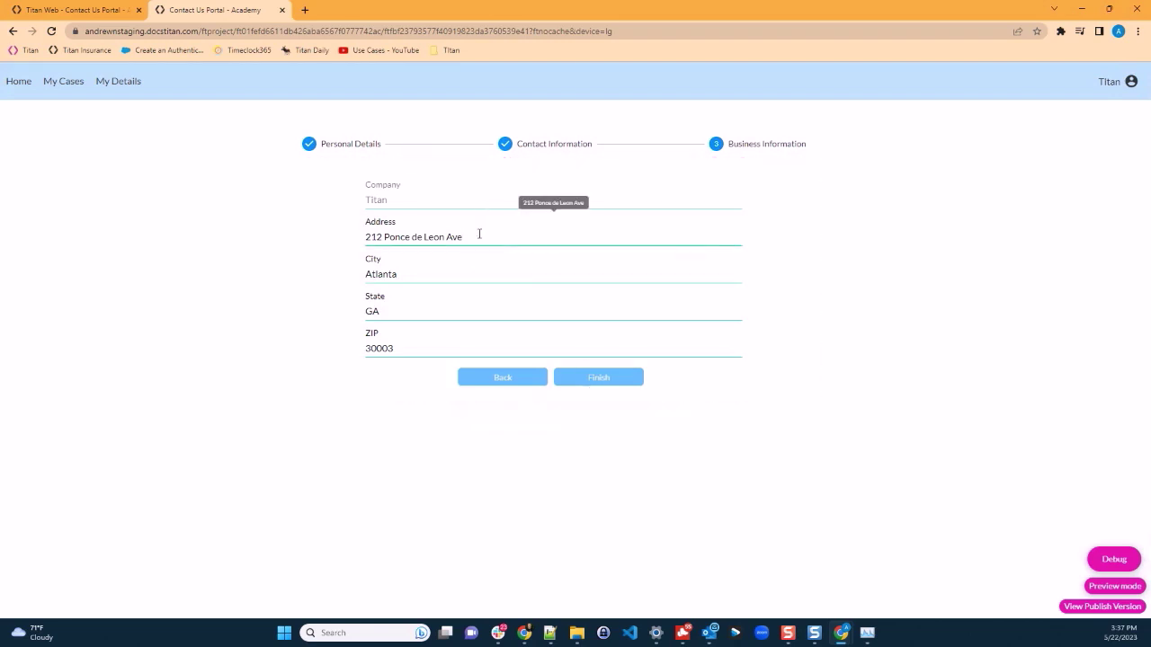
text(Suite 225)
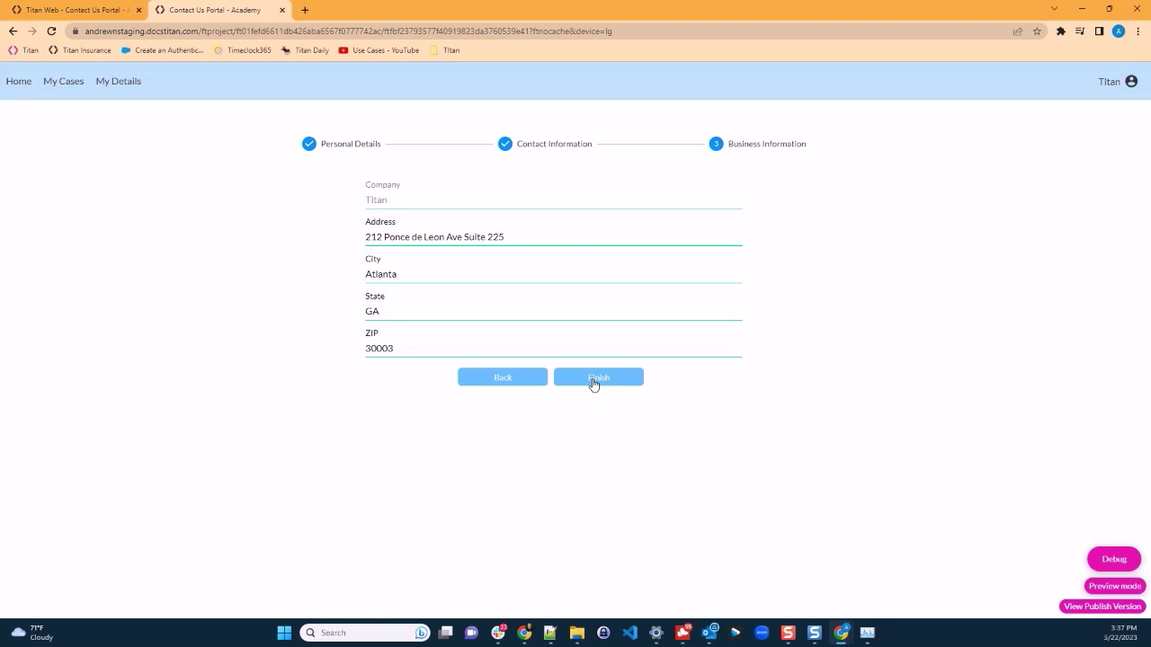
Step: Finish the My Details wizard and close the details-updated confirmation
click(593, 381)
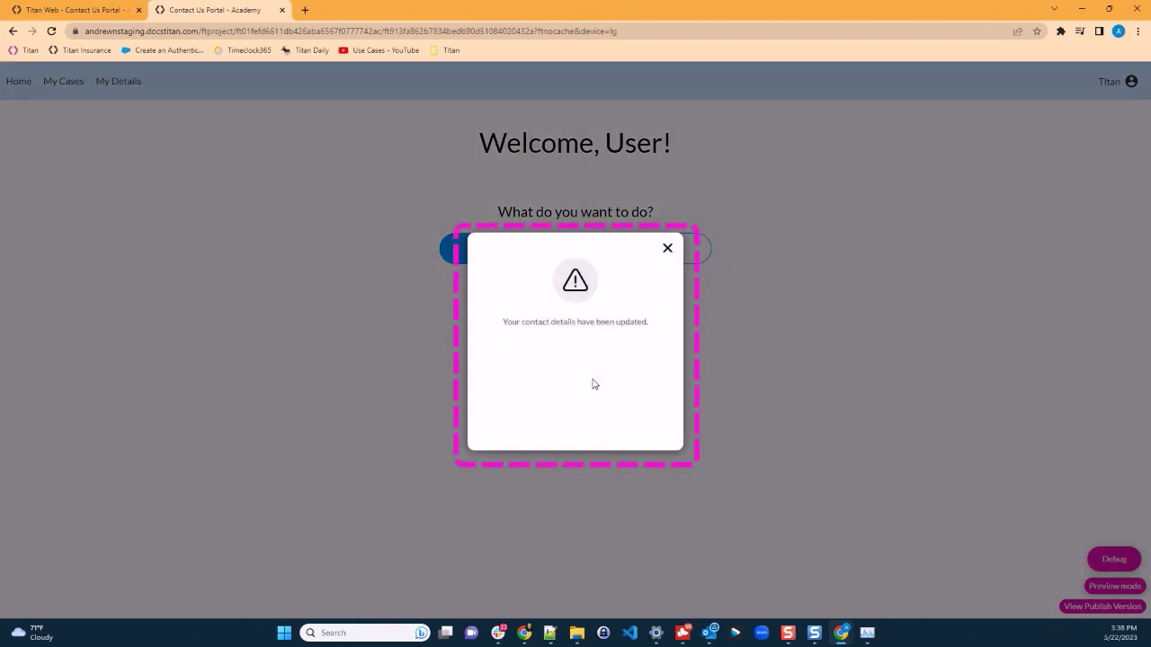
click(667, 249)
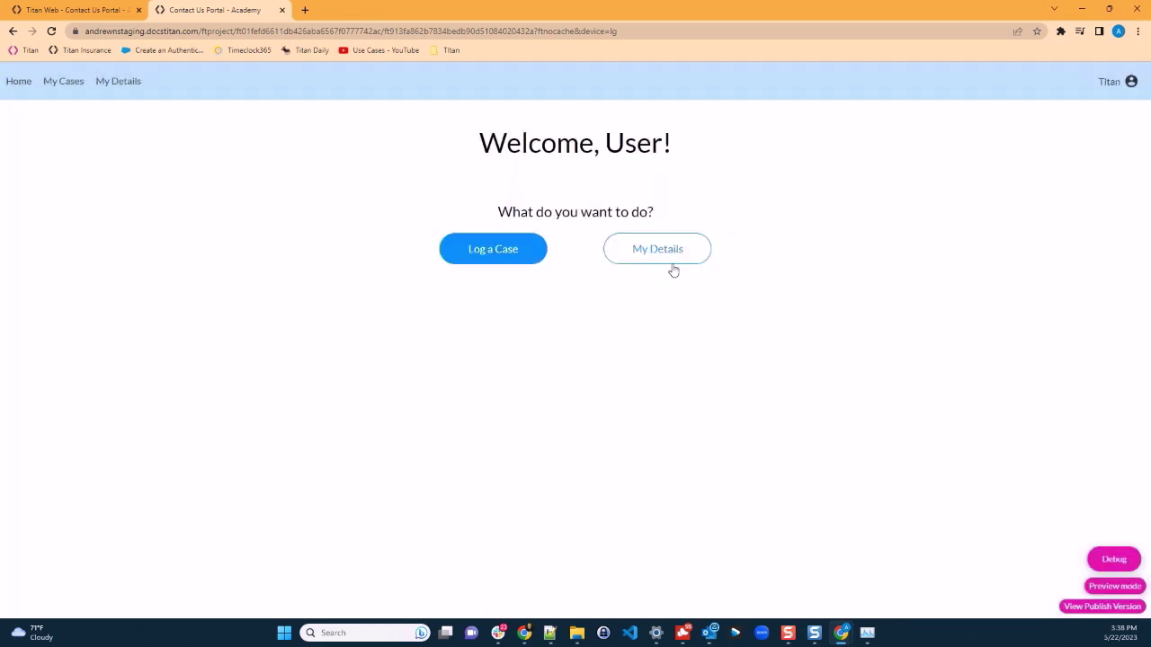